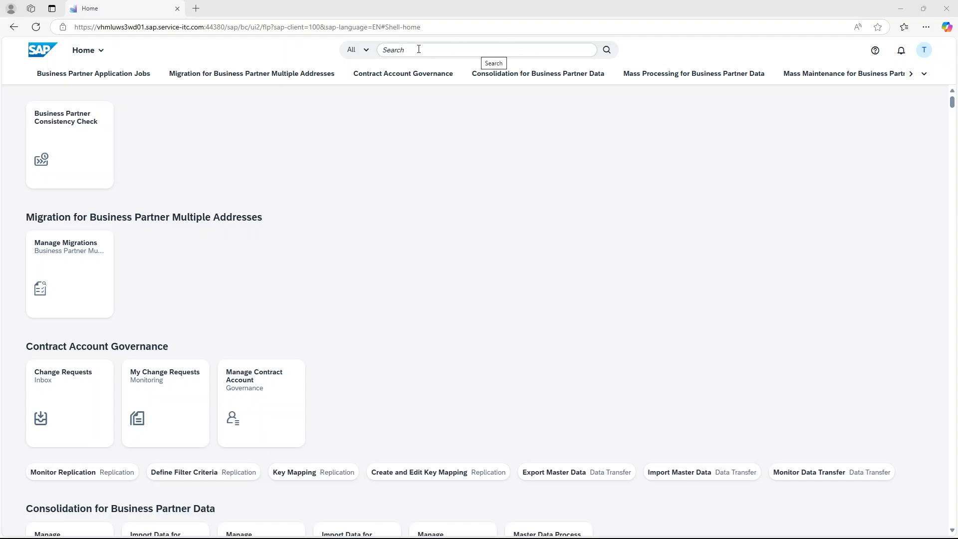
Set the launchpad search scope to Business Partners
click(367, 50)
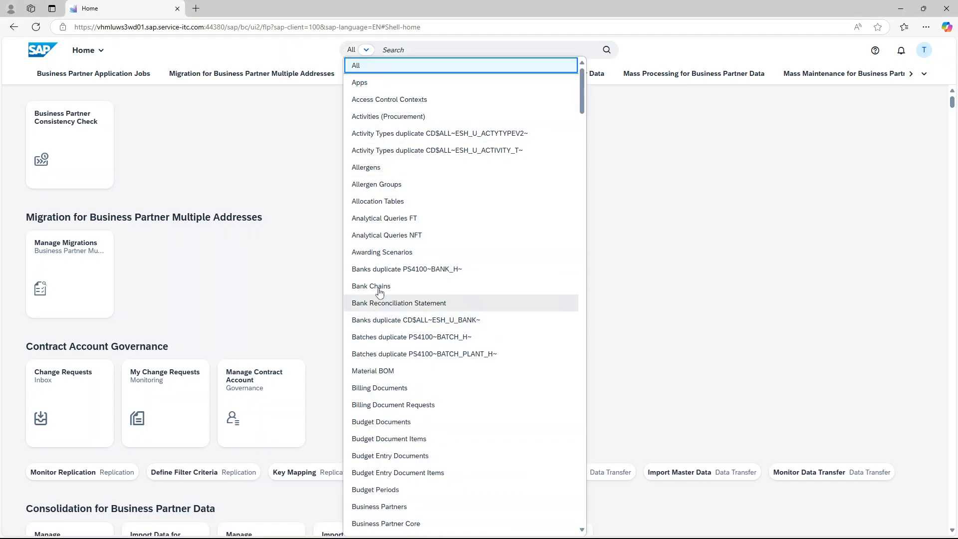
scroll(387, 275, down, 2)
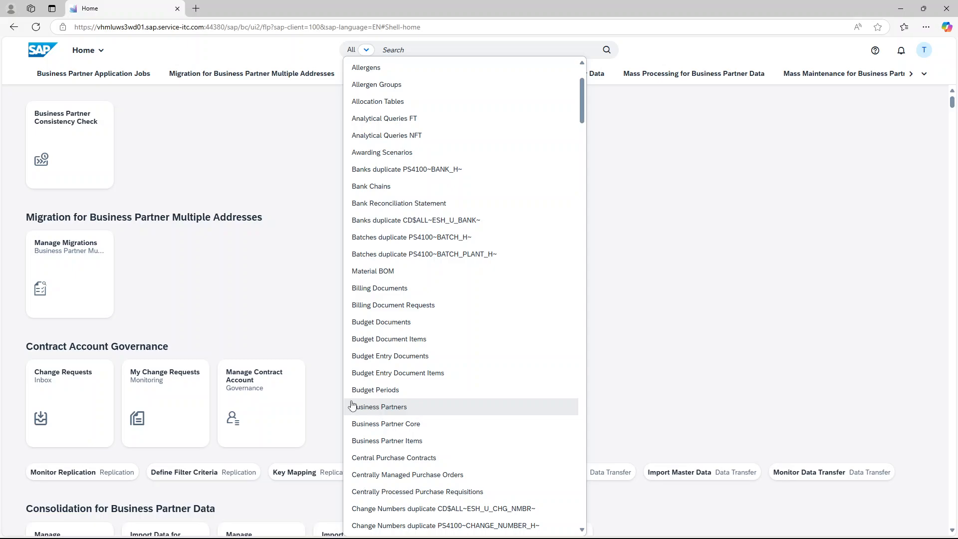
click(389, 409)
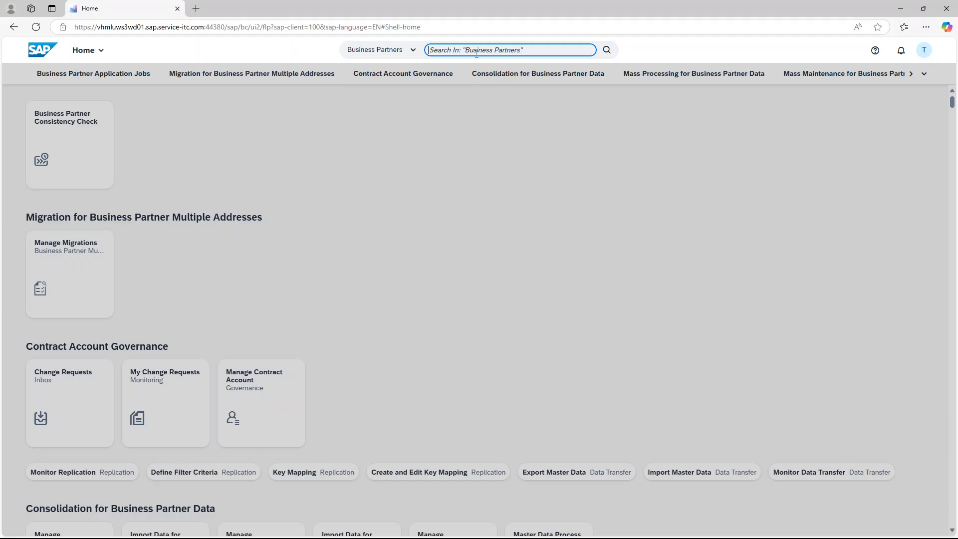
click(371, 136)
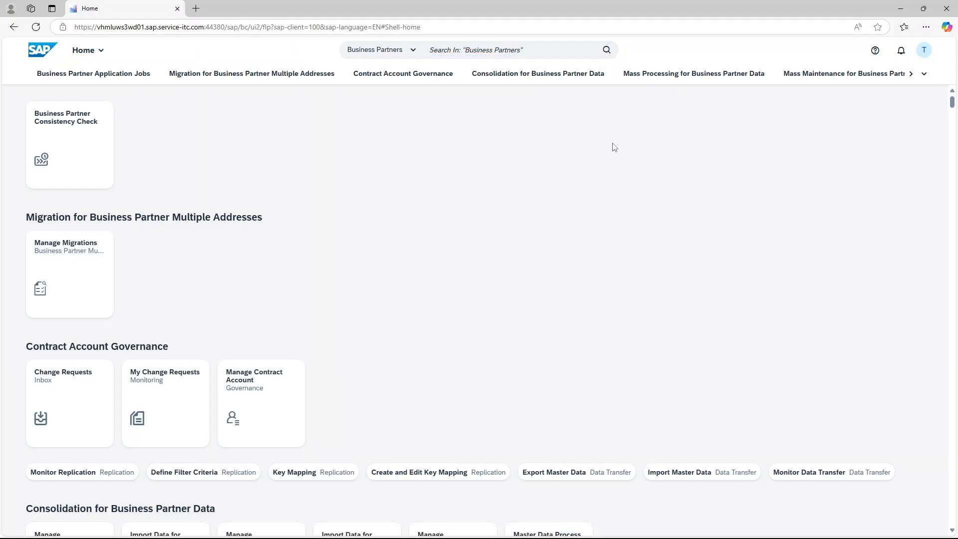
Review the Recent Activities and Frequently Used lists in Quick Access, then close it
click(922, 51)
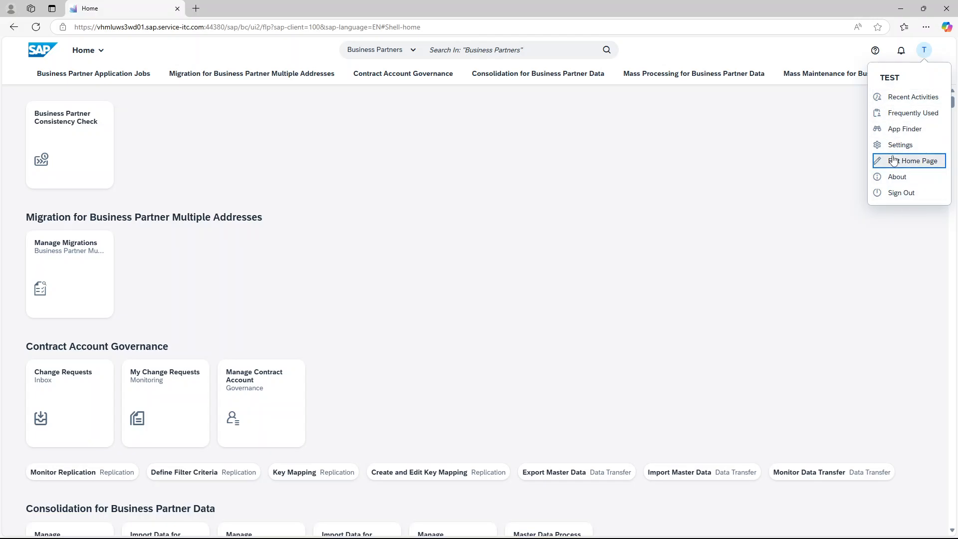
click(908, 98)
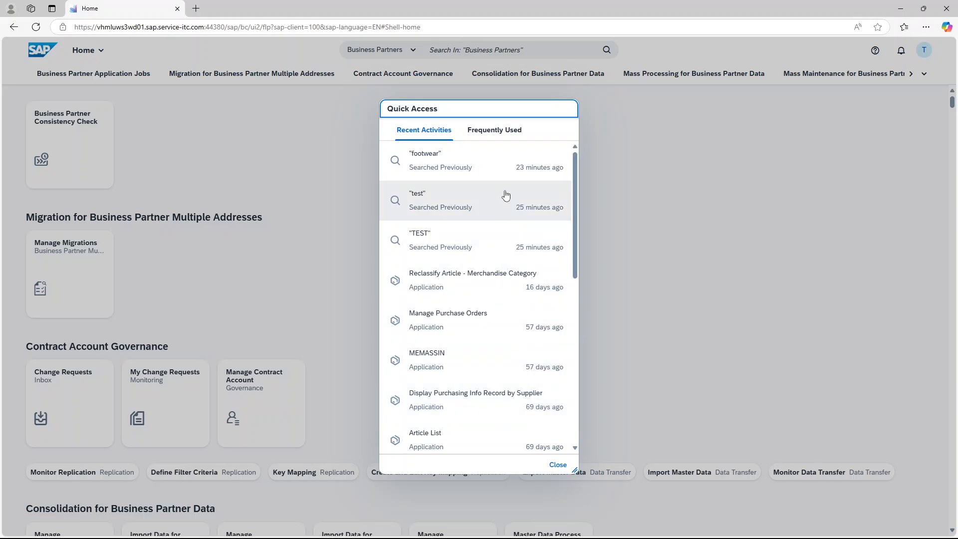
click(490, 132)
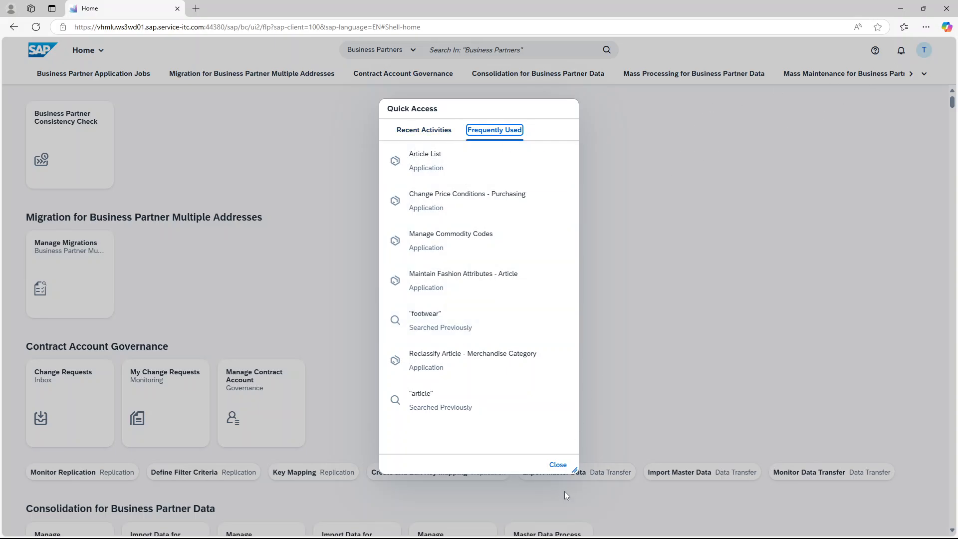
click(557, 465)
Open the App Finder and browse the app catalog
click(924, 50)
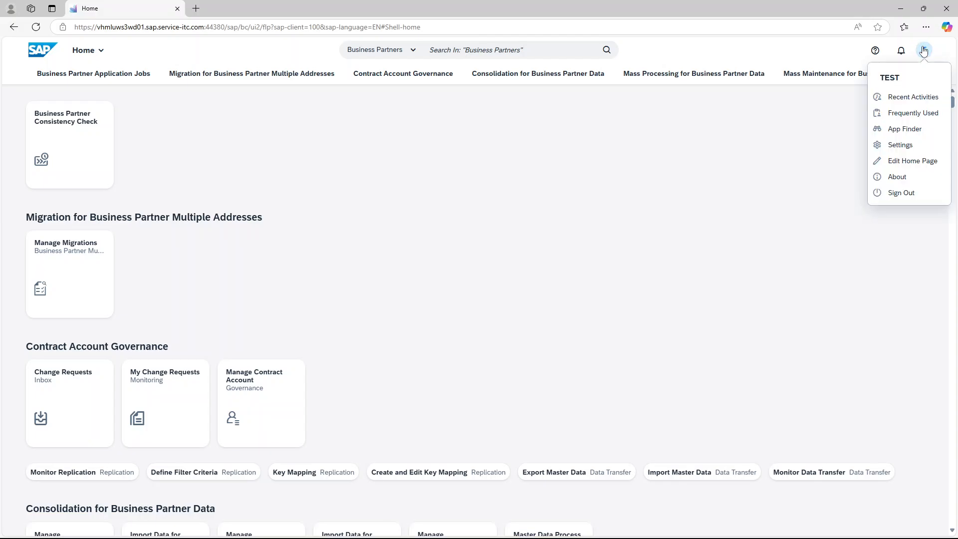
click(913, 133)
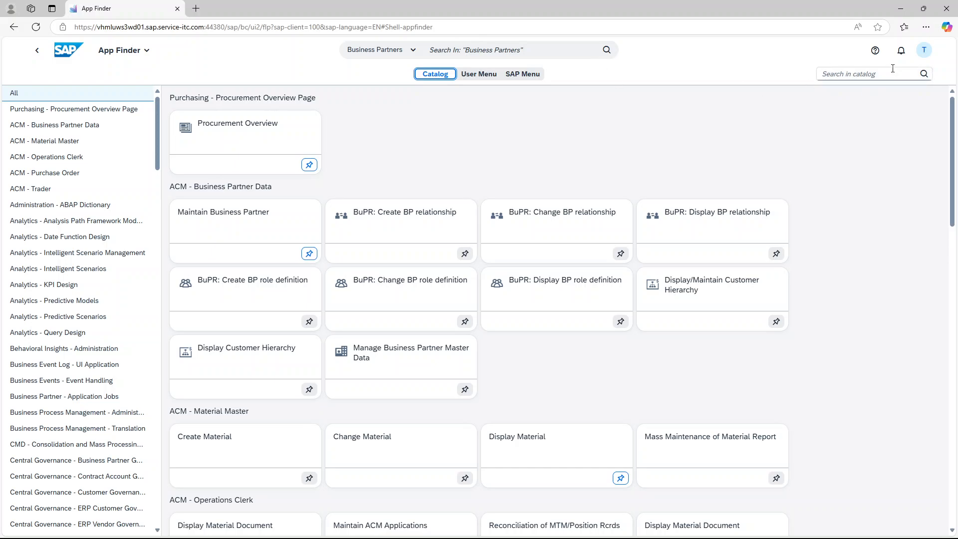
scroll(632, 169, down, 8)
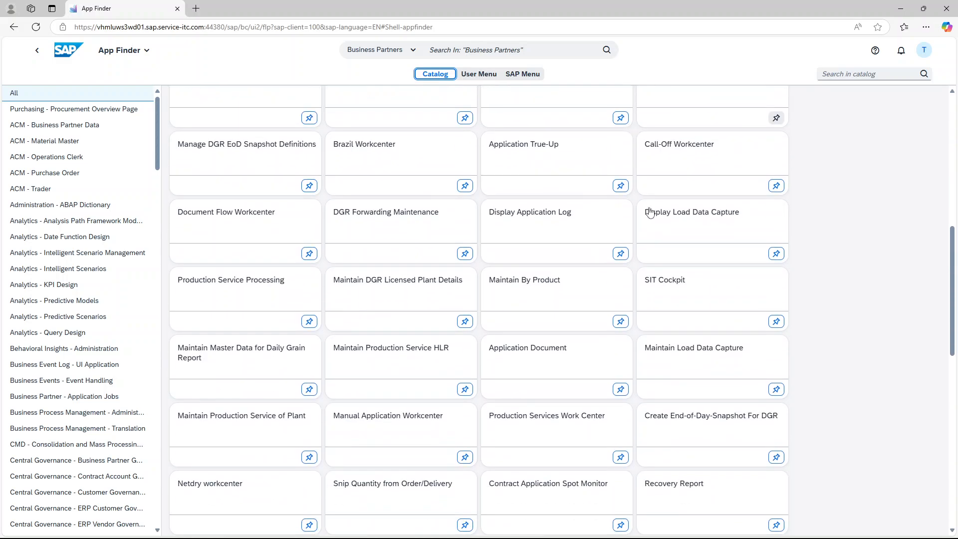
scroll(647, 209, up, 8)
Search the App Finder catalog for "display purchase order"
click(831, 74)
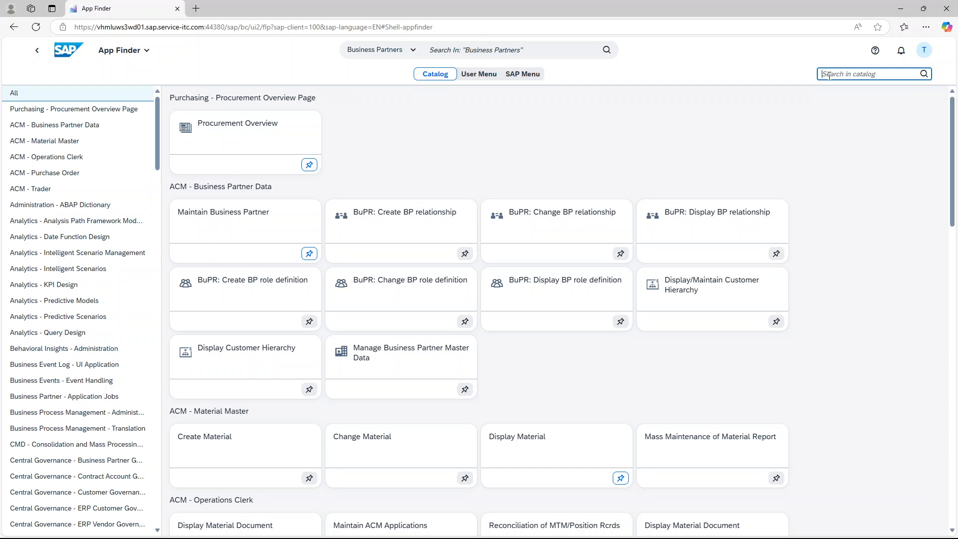
text(display purchase order)
key(Return)
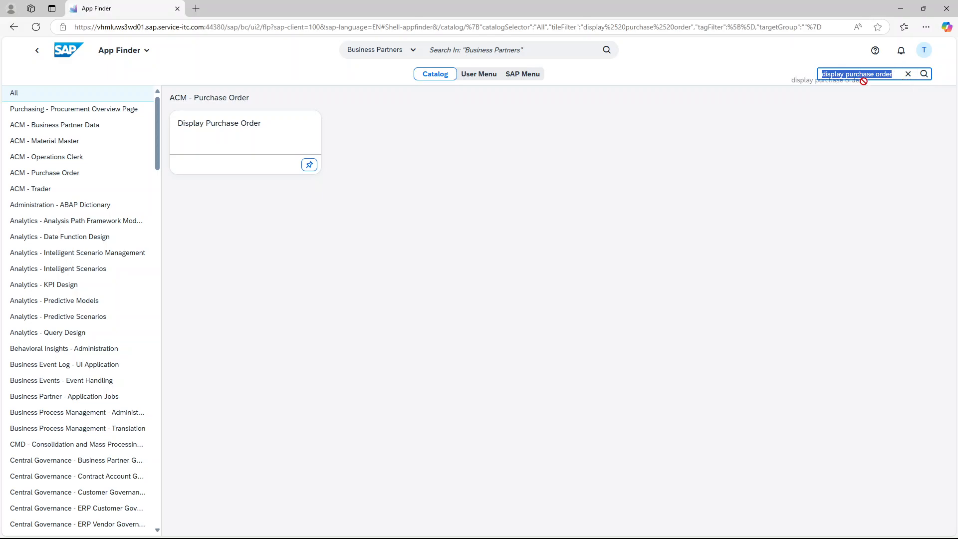
Search the catalog by transaction code me23n instead
key(BackSpace)
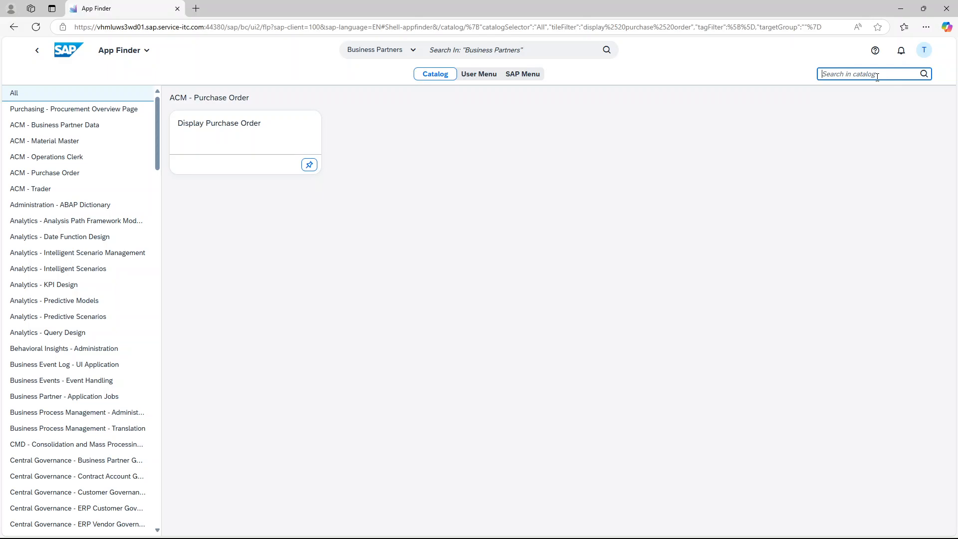
text(me23n)
key(Return)
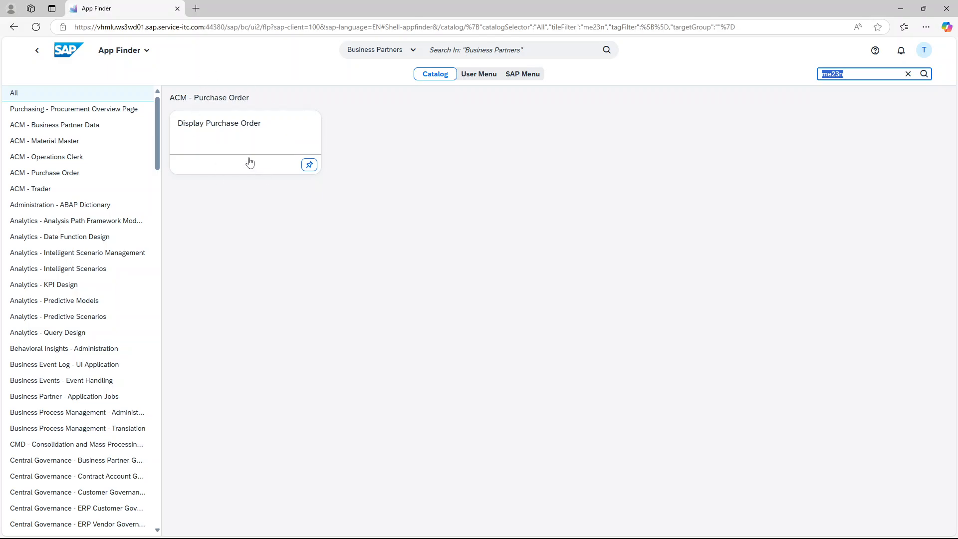
Switch the appearance theme to SAP Belize in Settings and save
click(924, 50)
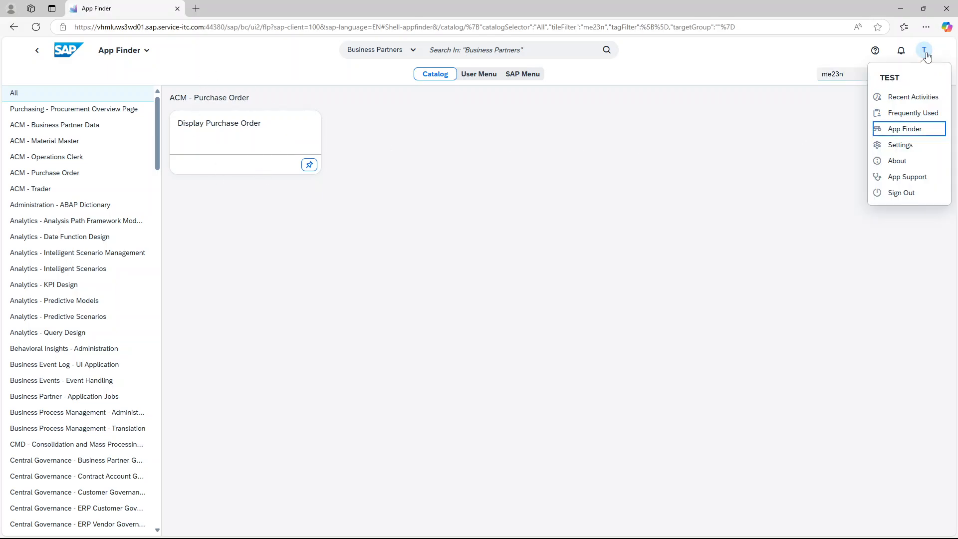
click(912, 146)
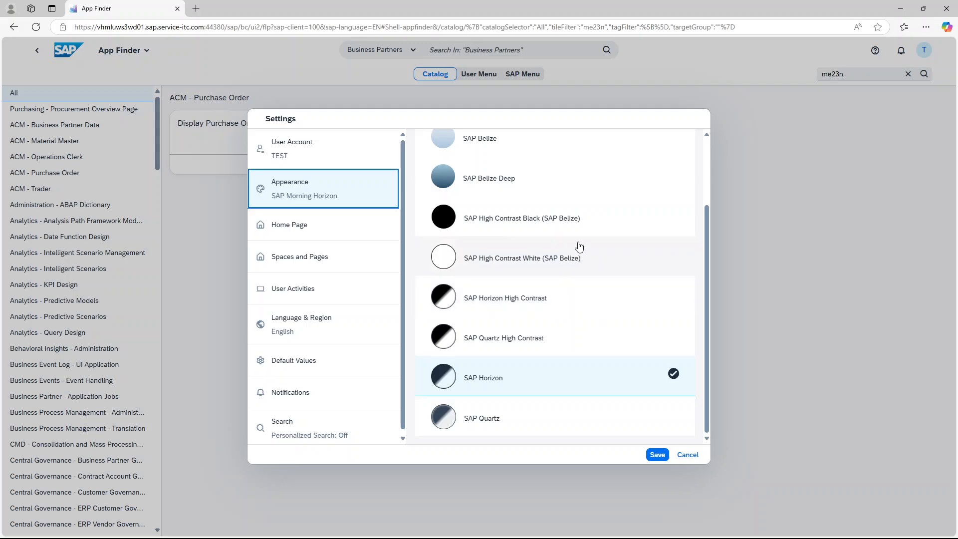
scroll(578, 247, up, 3)
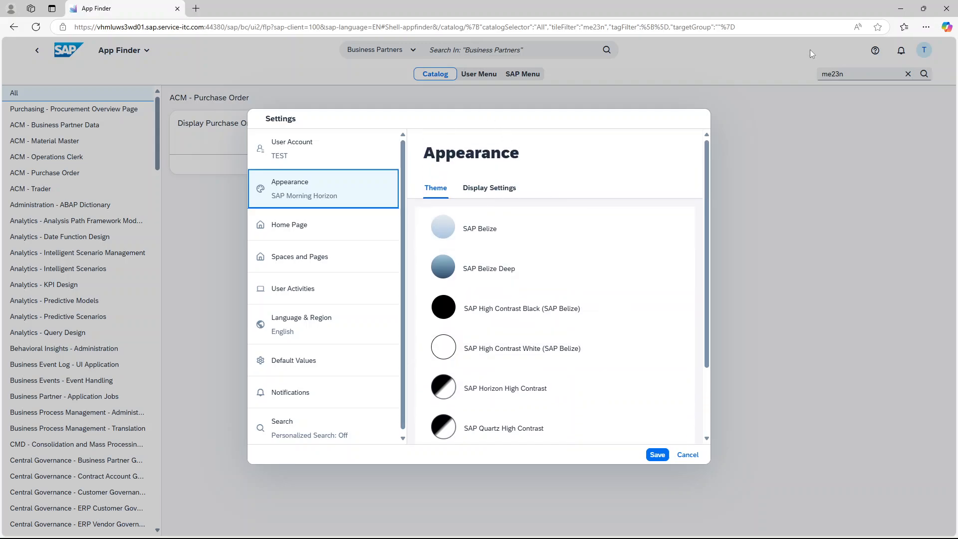
scroll(458, 243, down, 2)
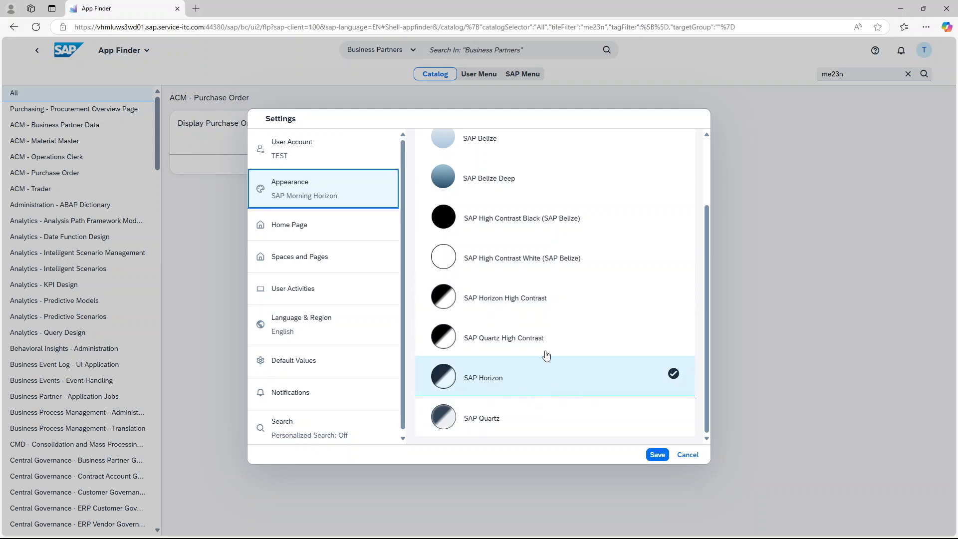
click(501, 149)
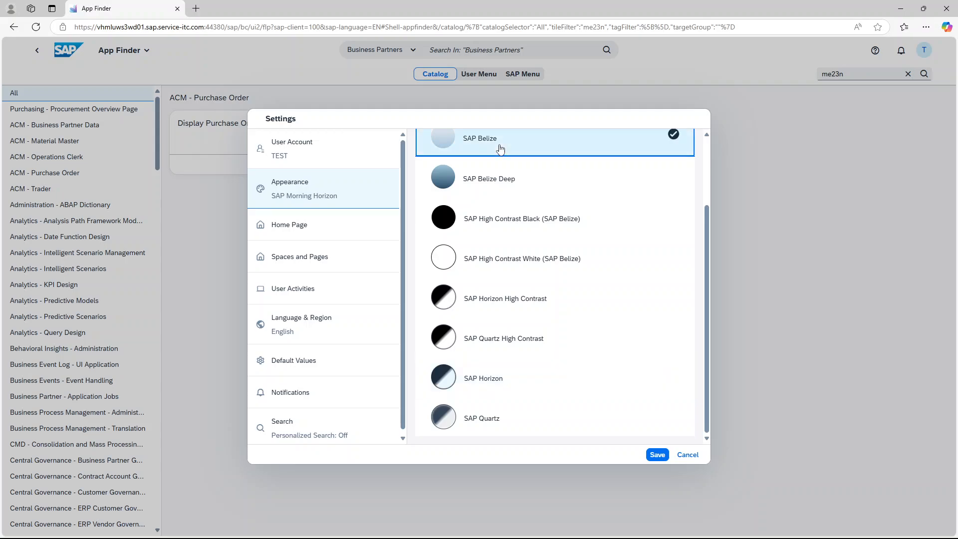
click(658, 456)
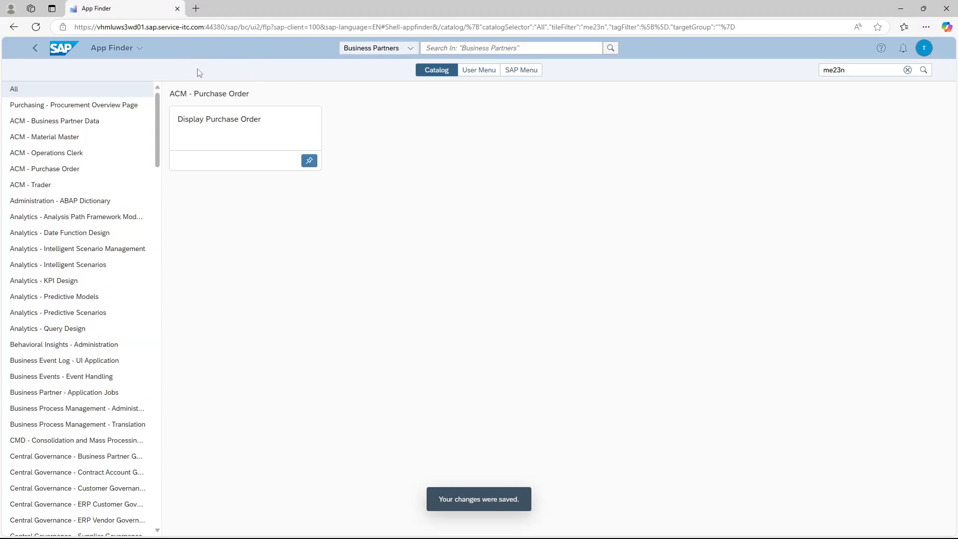
Switch the appearance theme back to SAP Horizon and save
click(921, 53)
click(906, 148)
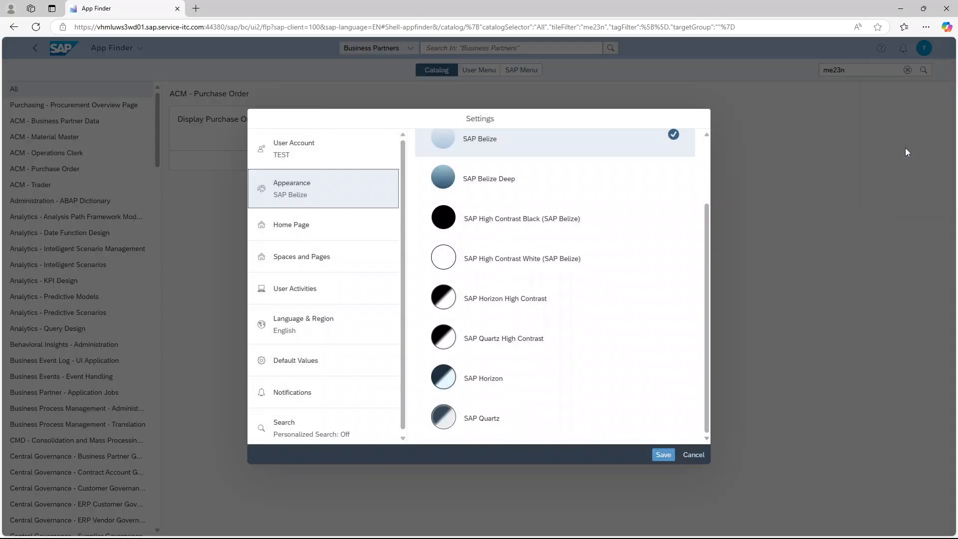
click(480, 383)
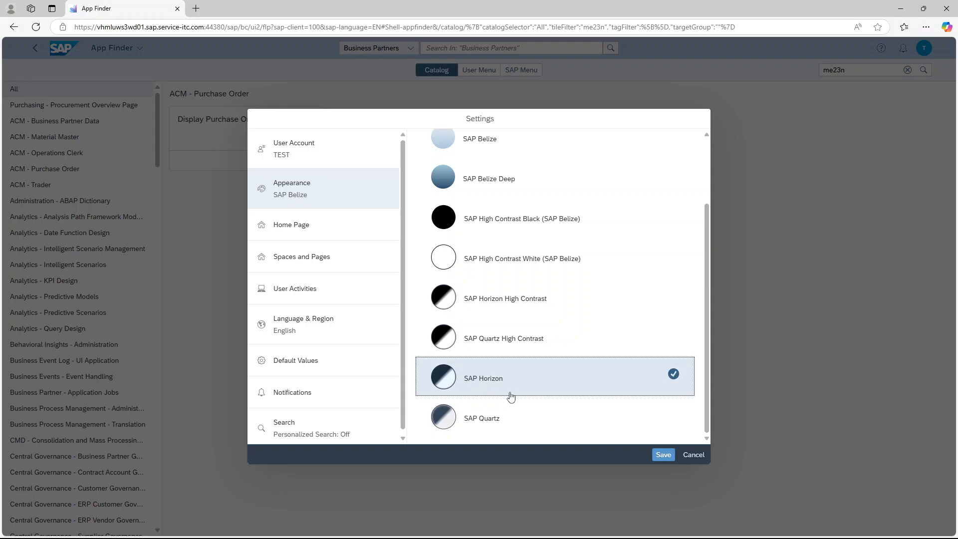
click(665, 455)
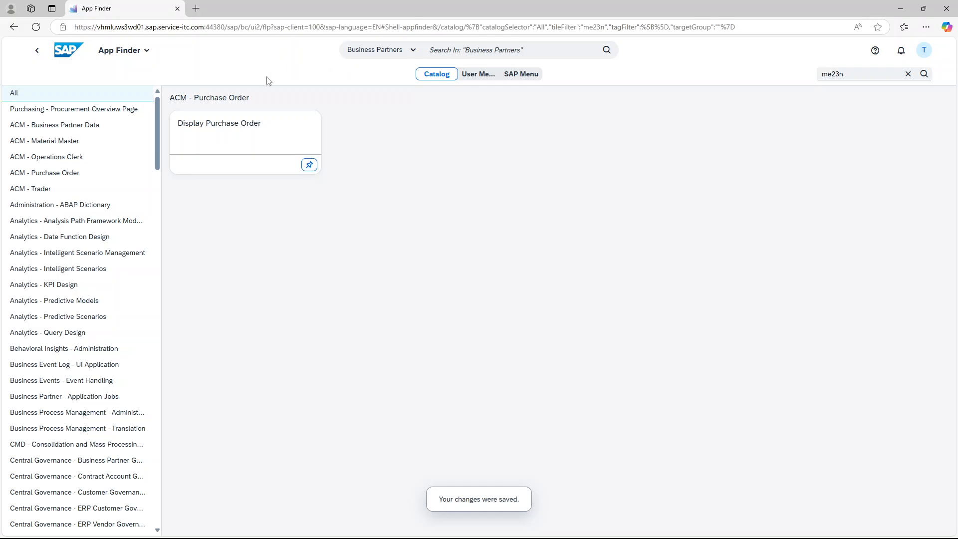
Browse the Home Page and Default Values sections of Settings, then cancel
click(926, 54)
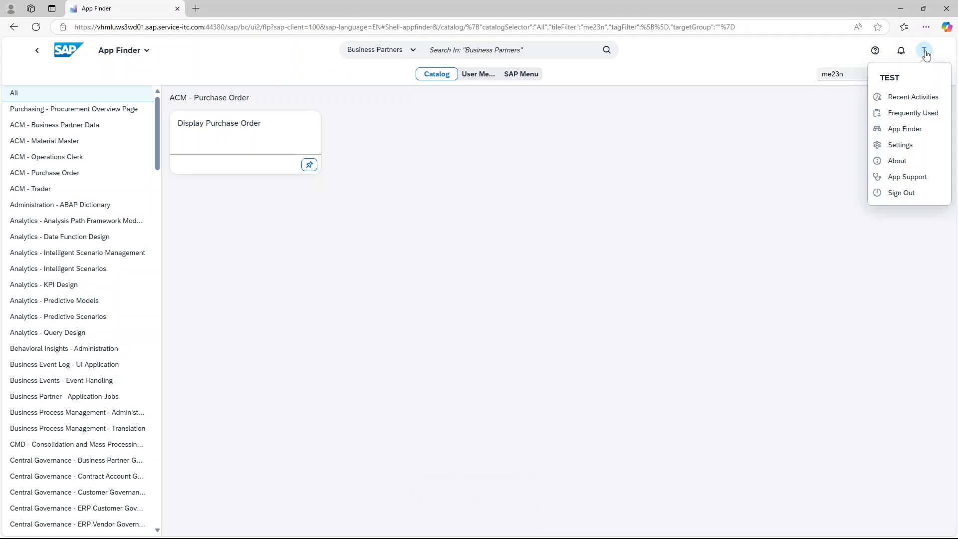
click(898, 146)
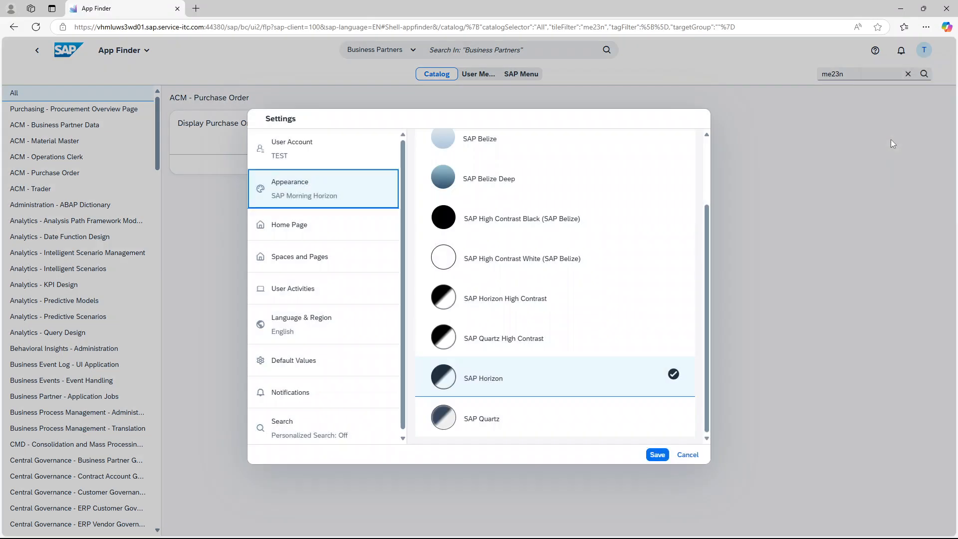
click(309, 226)
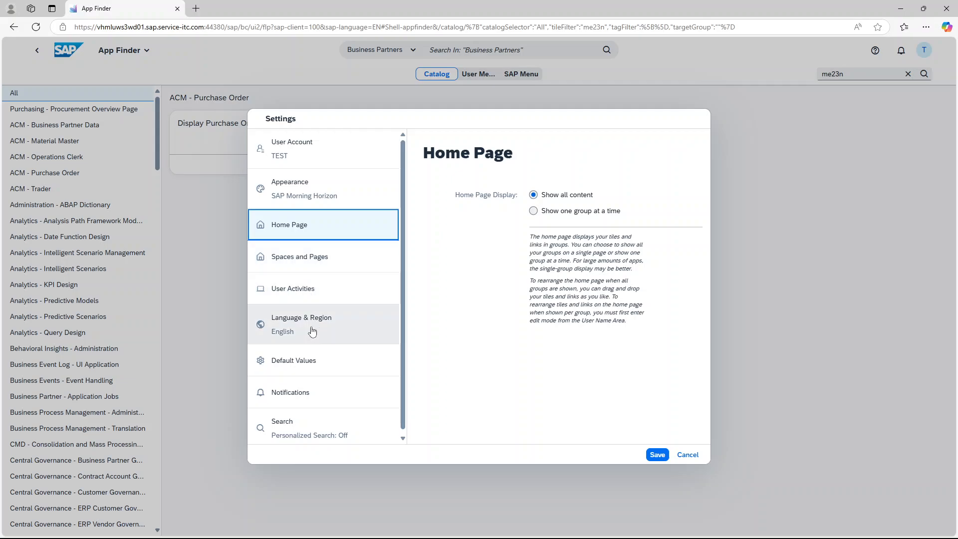
click(311, 363)
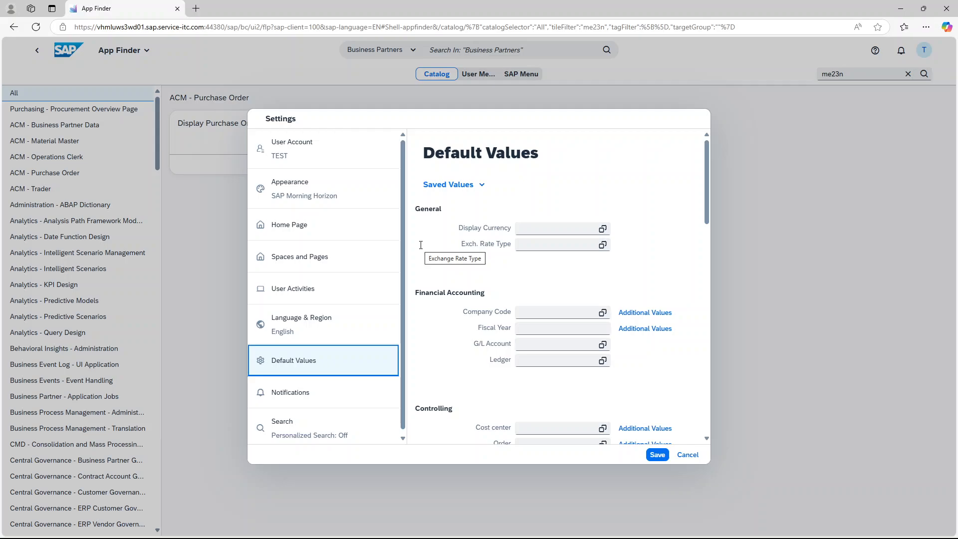
scroll(443, 325, down, 2)
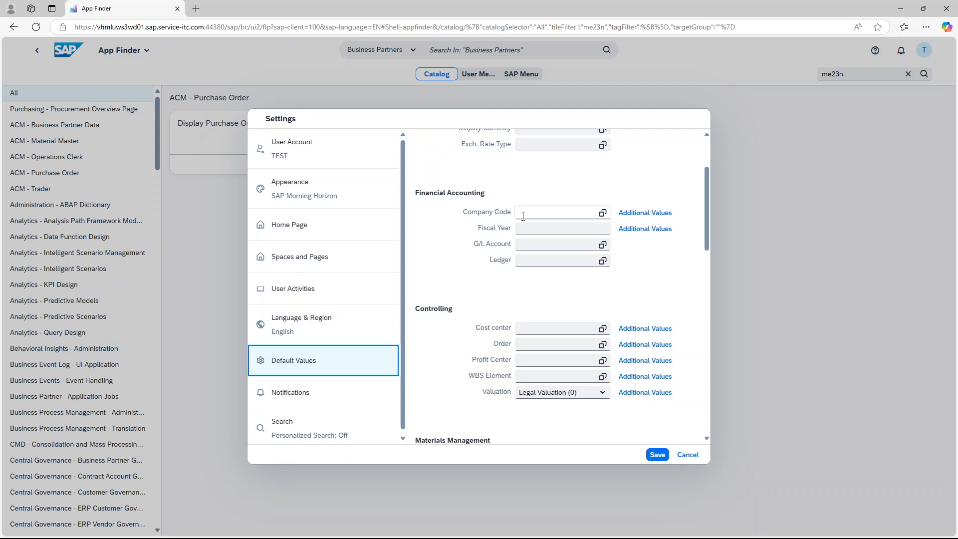
click(696, 457)
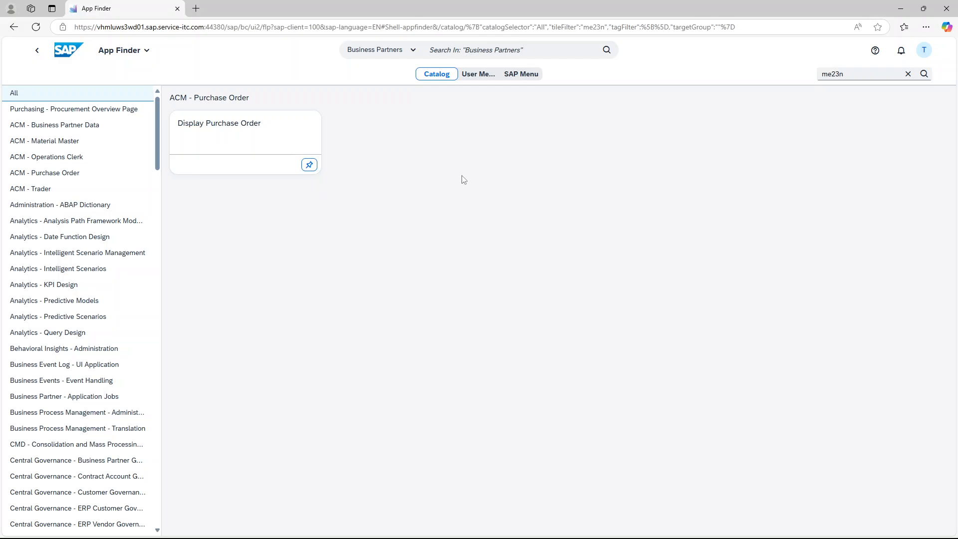
Return from the App Finder to the launchpad home page
click(925, 55)
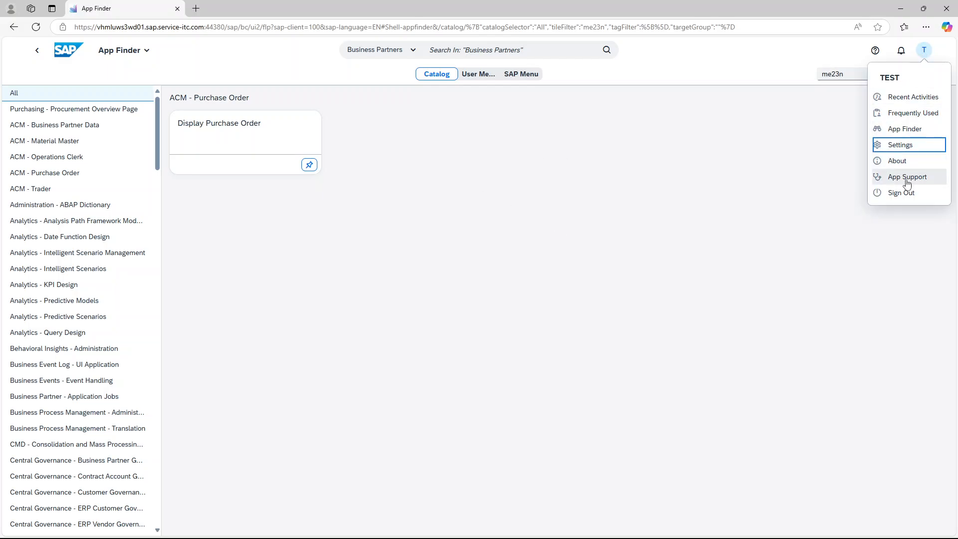
click(826, 170)
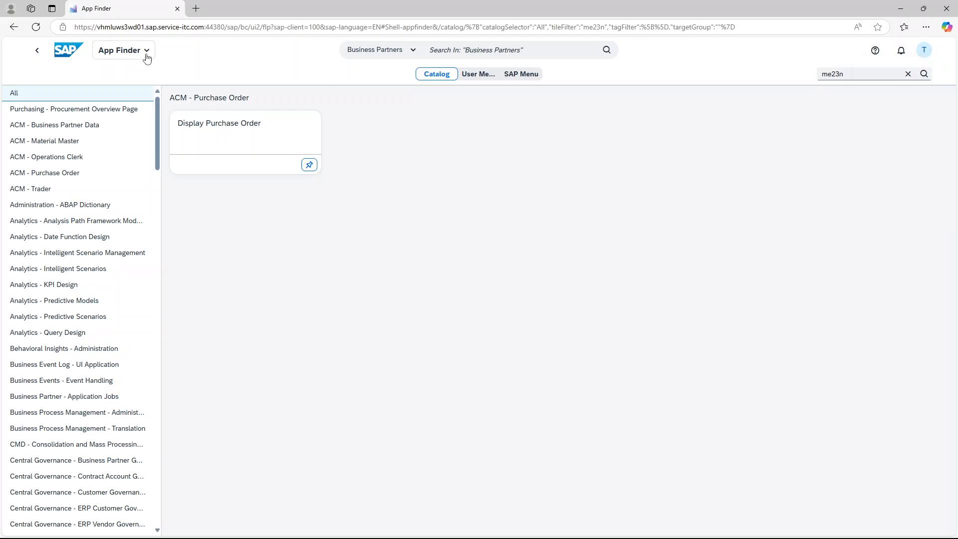
click(64, 56)
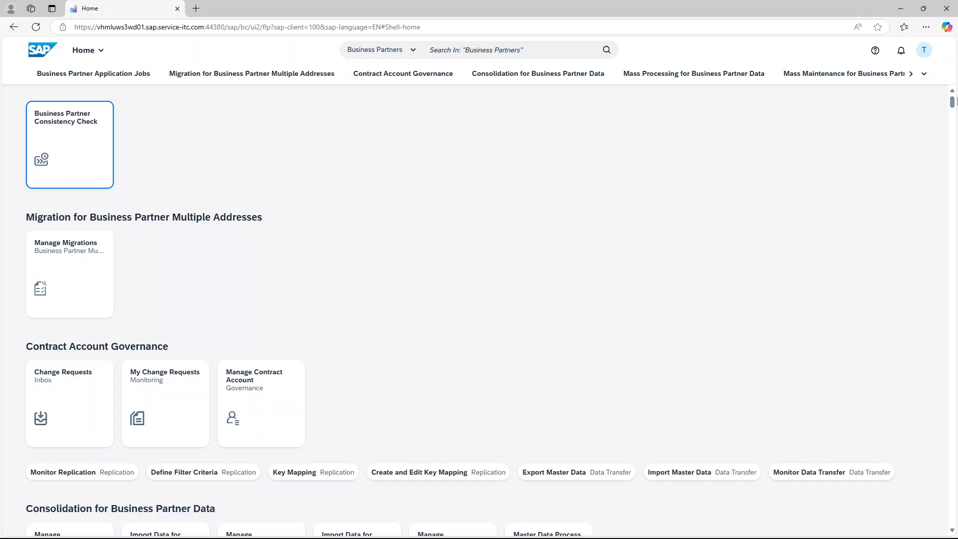
Enter home page edit mode and switch to the My Home group
click(924, 52)
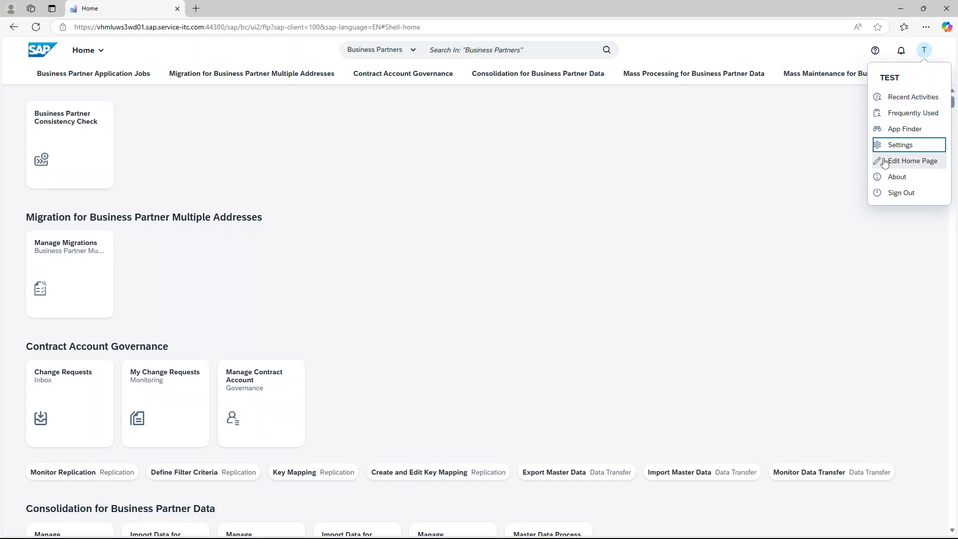
click(924, 164)
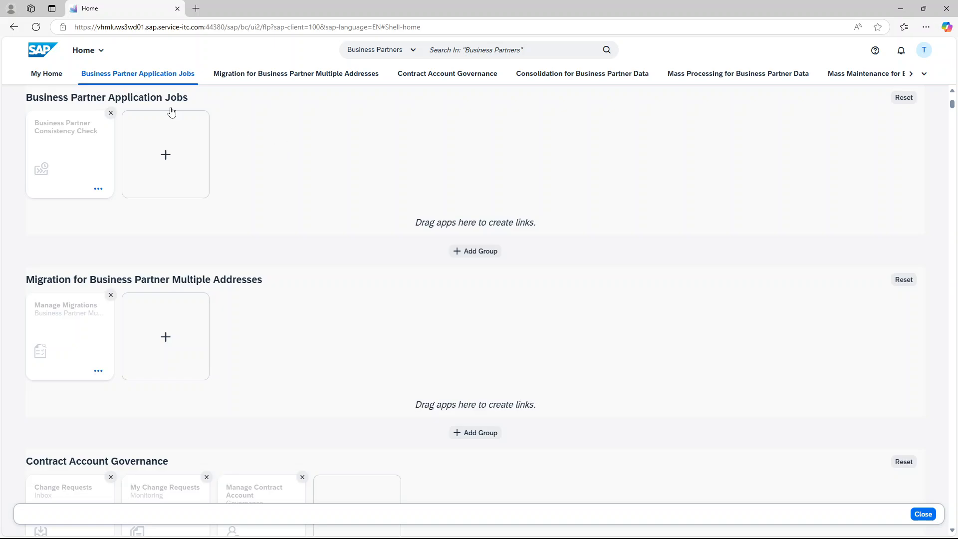
click(50, 75)
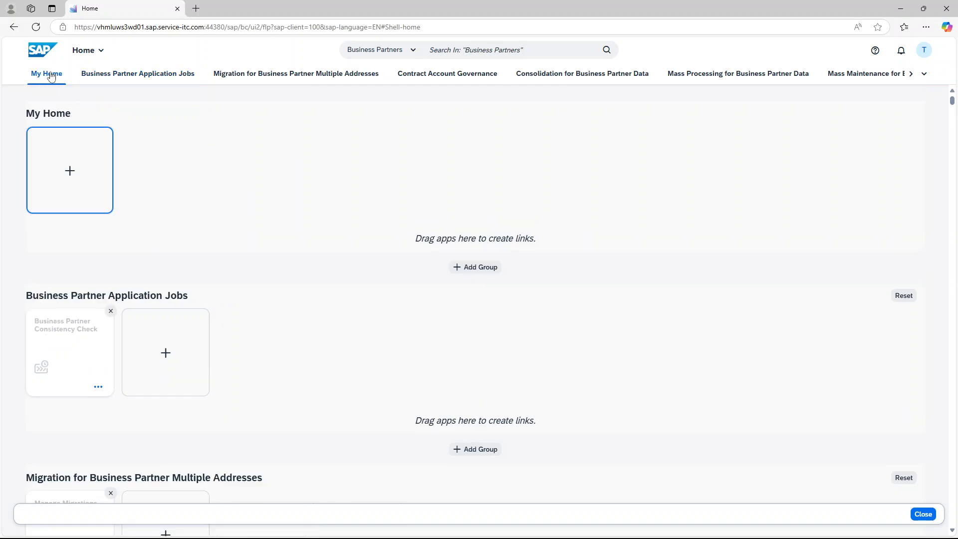
Open the App Finder for the My Home group, search the catalog for purchase order, and pin Change, Display and Create Purchase Order
click(75, 159)
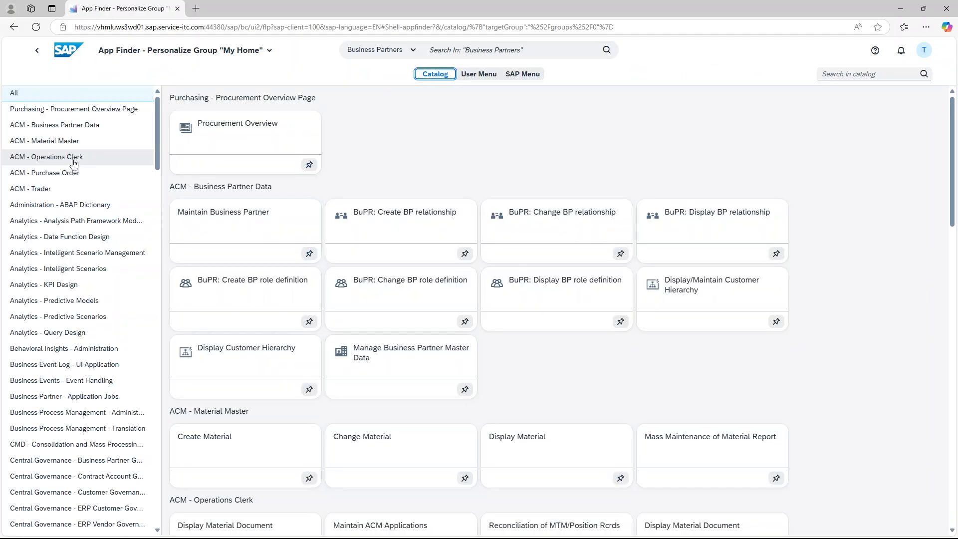
click(859, 73)
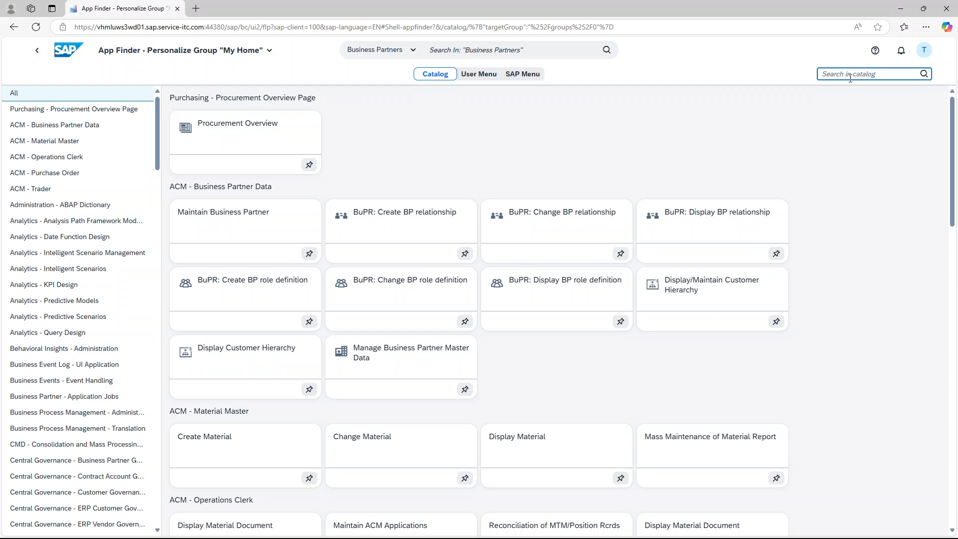
text(purchase order)
key(Return)
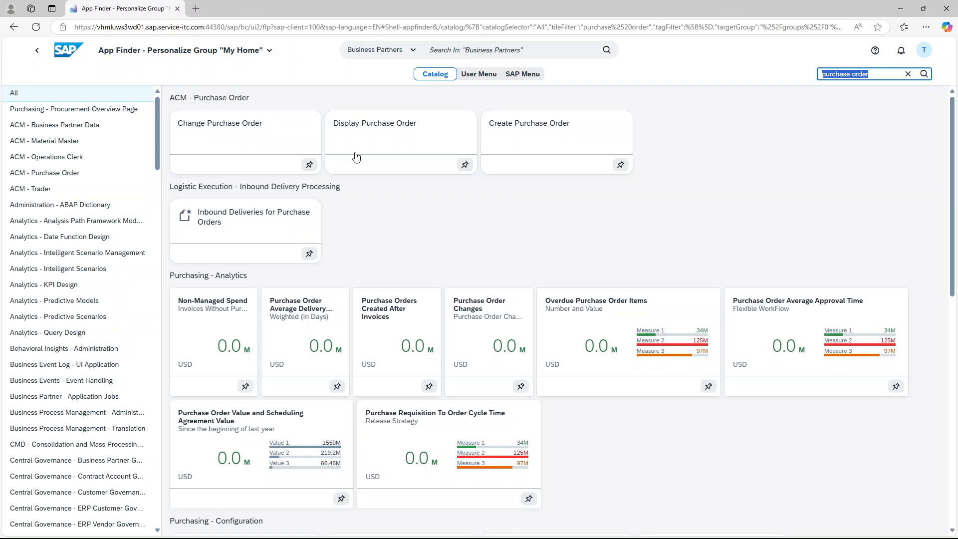
click(309, 165)
click(465, 164)
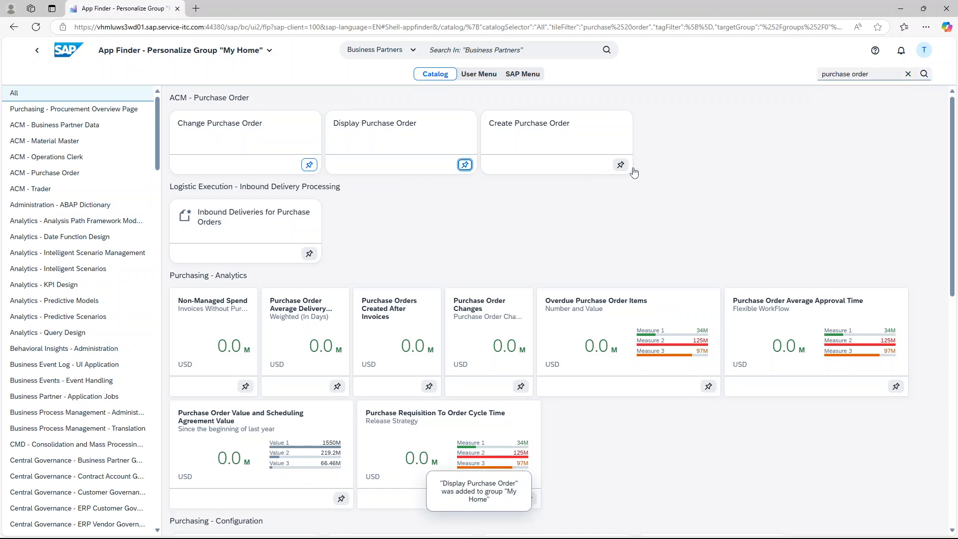
click(621, 165)
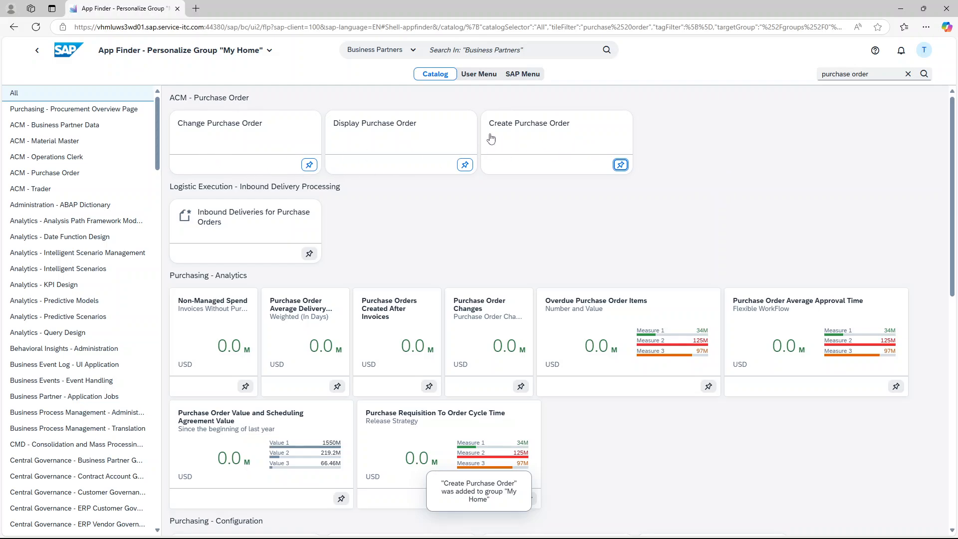
Return to the home page and exit home page edit mode
click(70, 55)
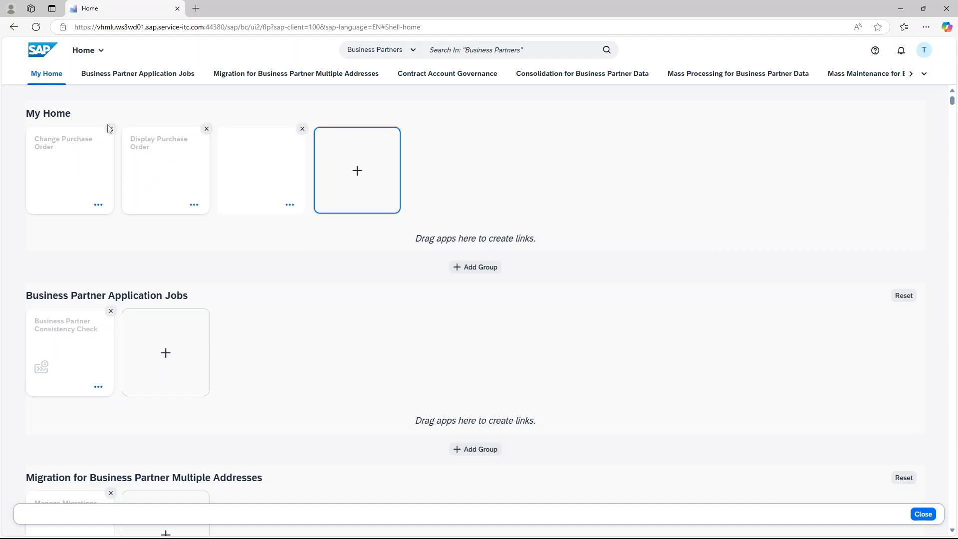
click(924, 514)
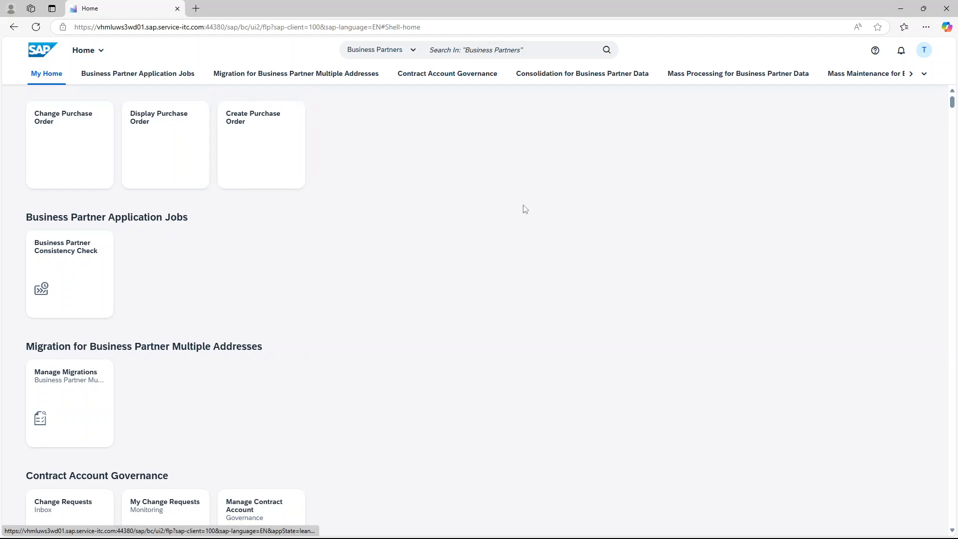
Re-enter home page edit mode and add a new group named Material Master below My Home
click(924, 50)
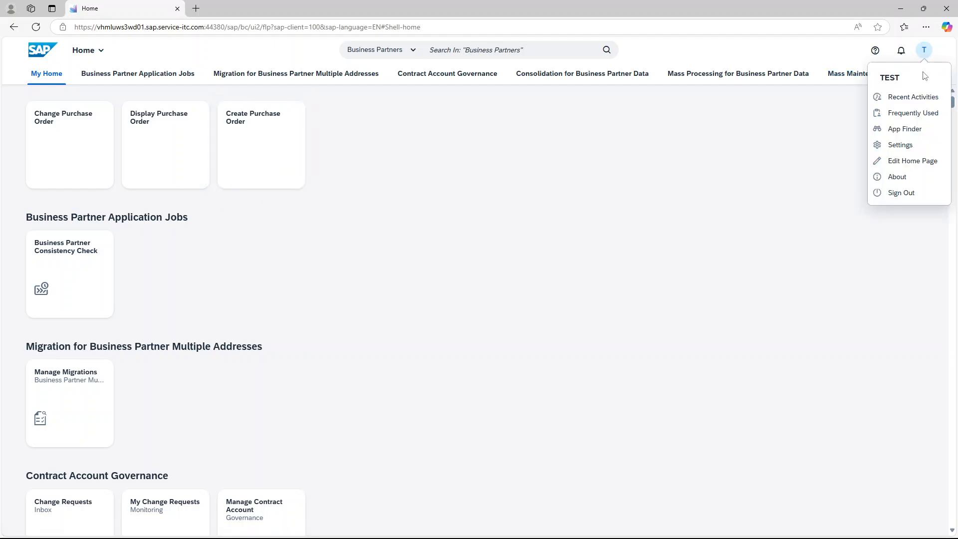
click(904, 165)
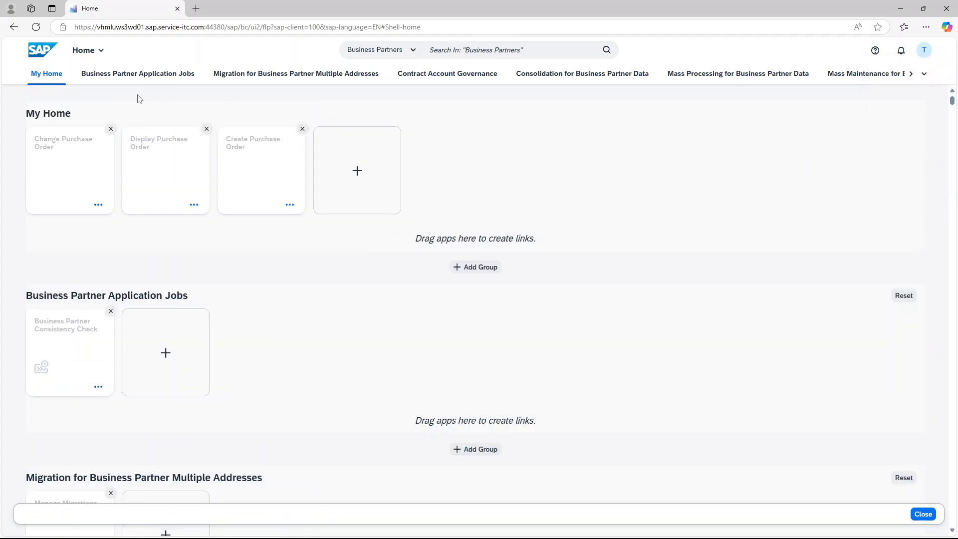
click(477, 268)
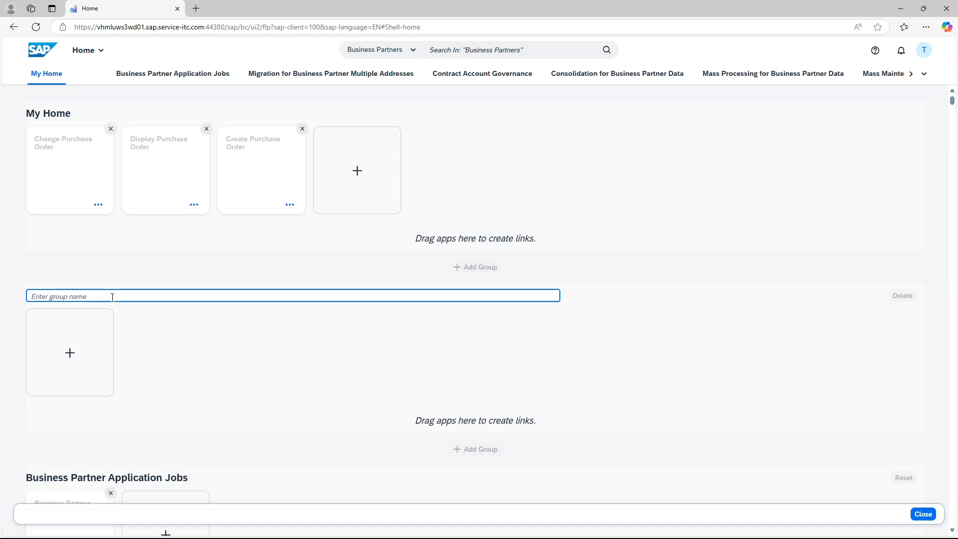
text(Material Master)
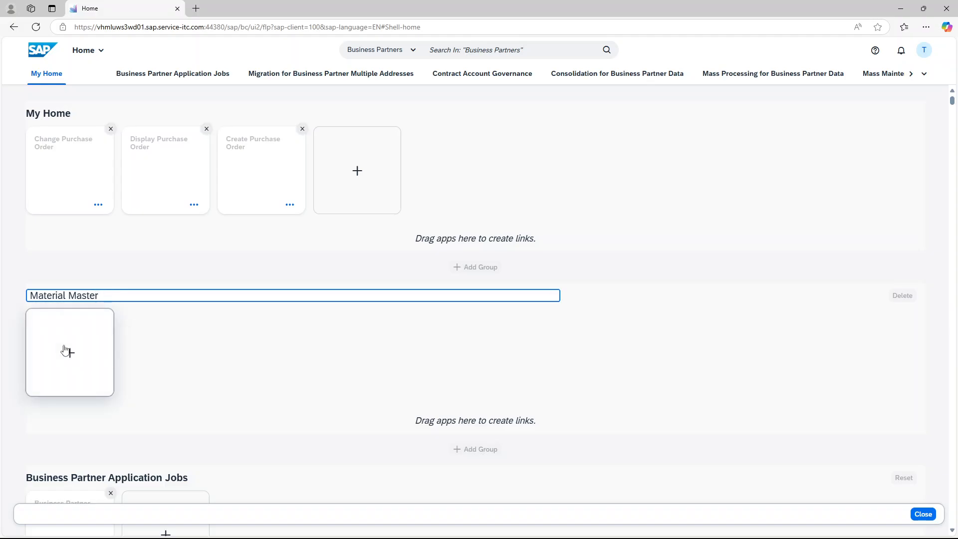
Open the App Finder for the Material Master group and search the catalog for material master
click(65, 349)
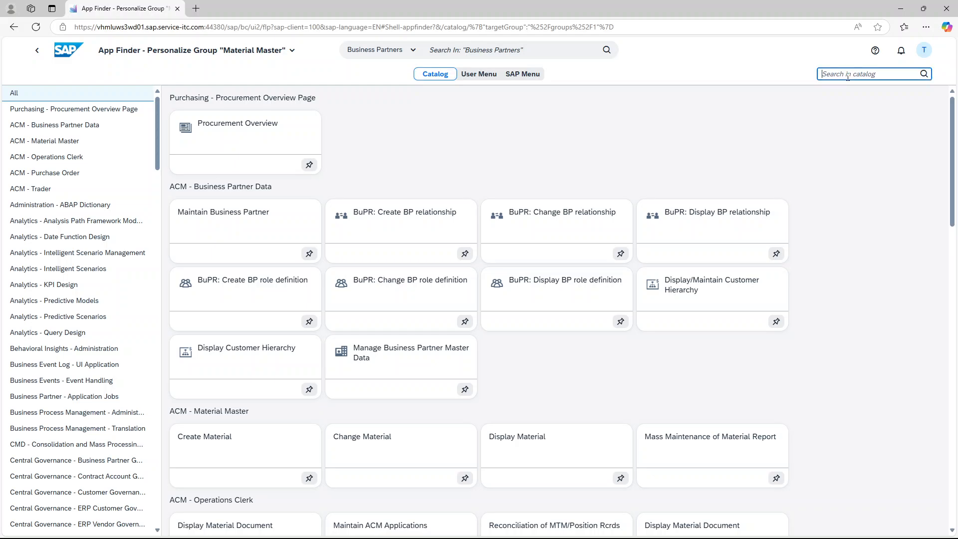
text(m)
key(BackSpace)
text(material master)
key(Return)
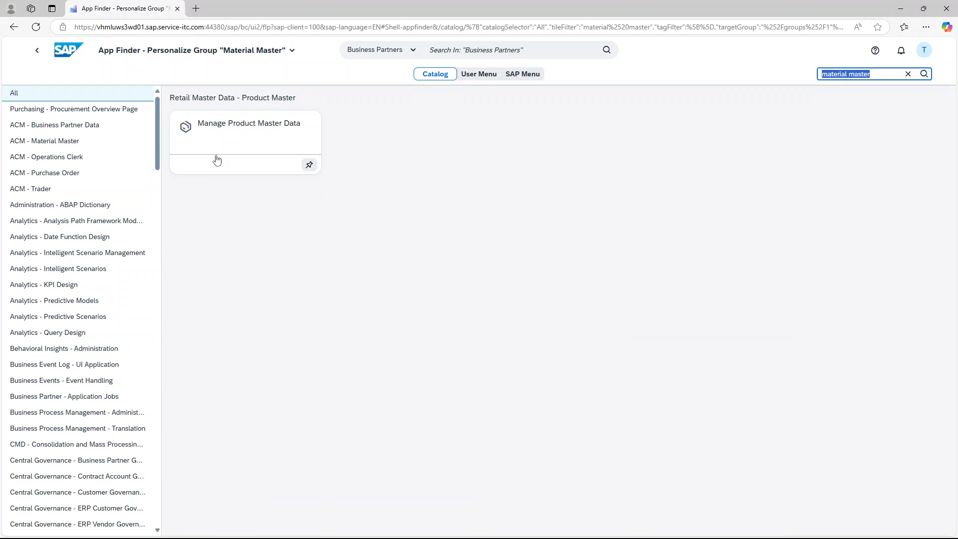
Search the catalog for mm and pin Create Material, Change Material and Display Material to the Material Master group
click(309, 166)
text(mm)
key(Return)
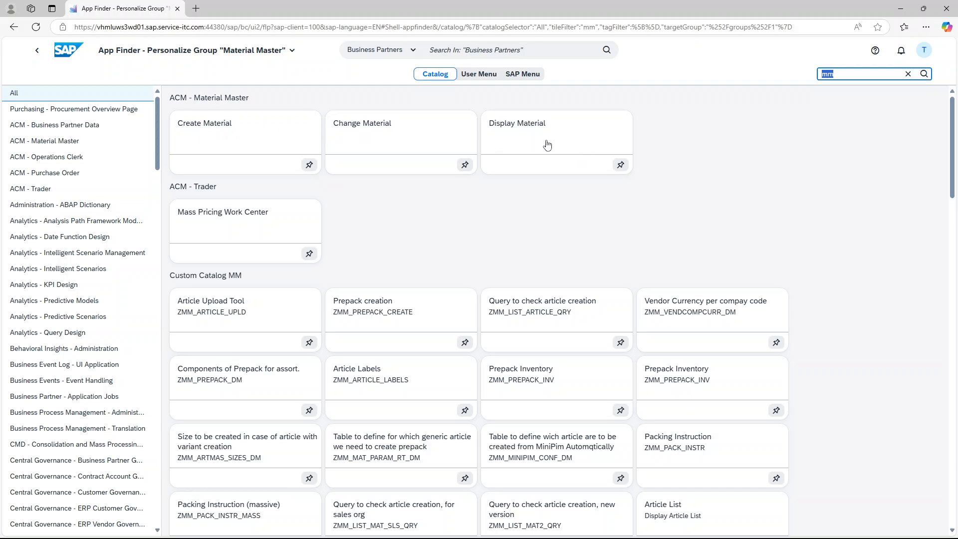
click(310, 165)
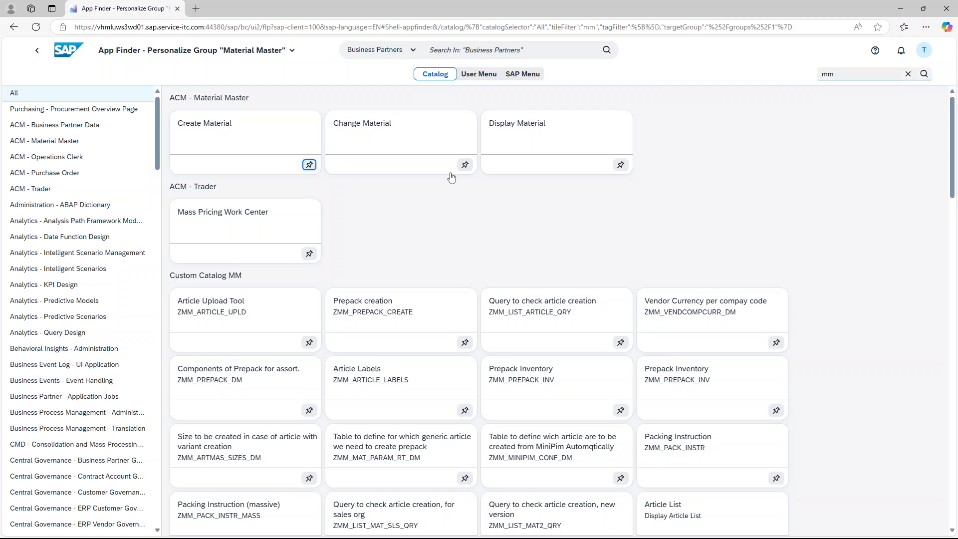
click(465, 165)
click(621, 164)
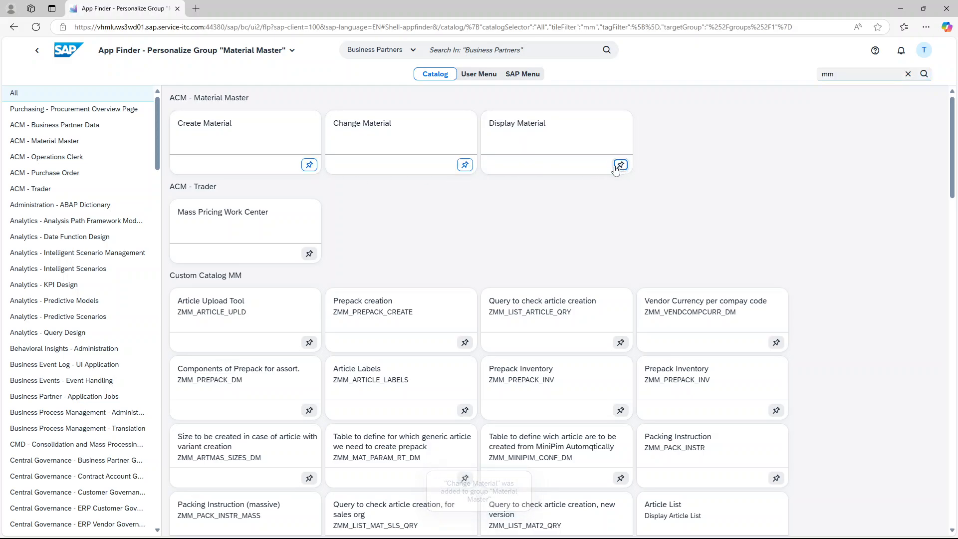
Return to the home page and close home page edit mode
click(64, 52)
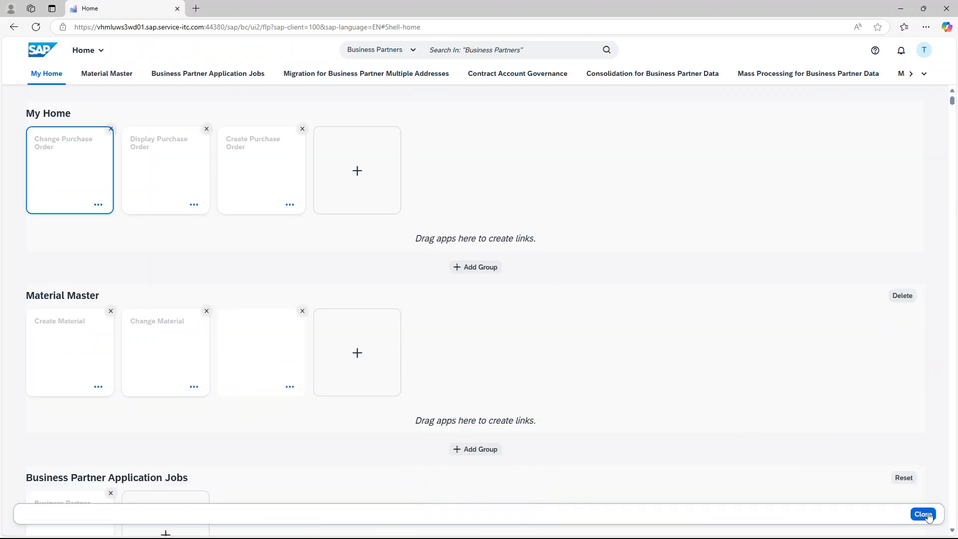
click(924, 515)
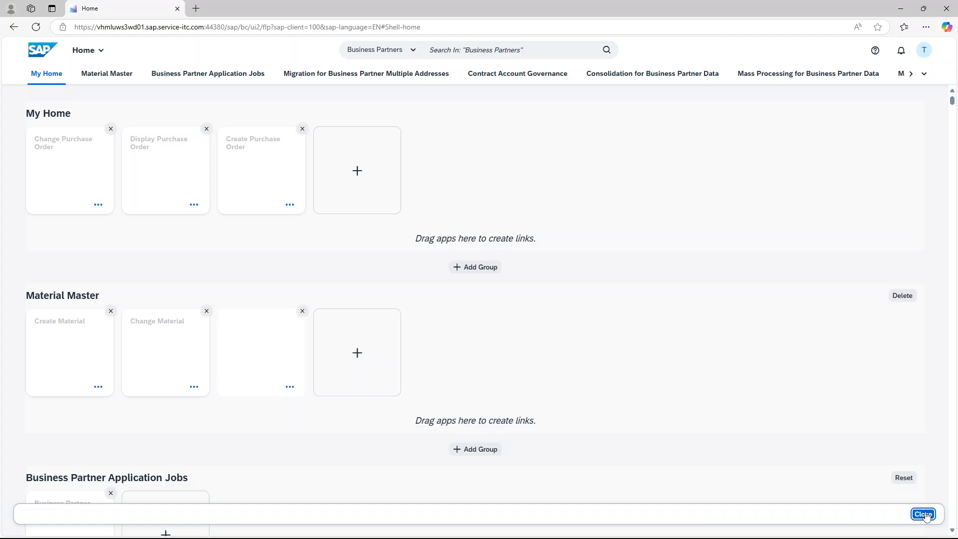